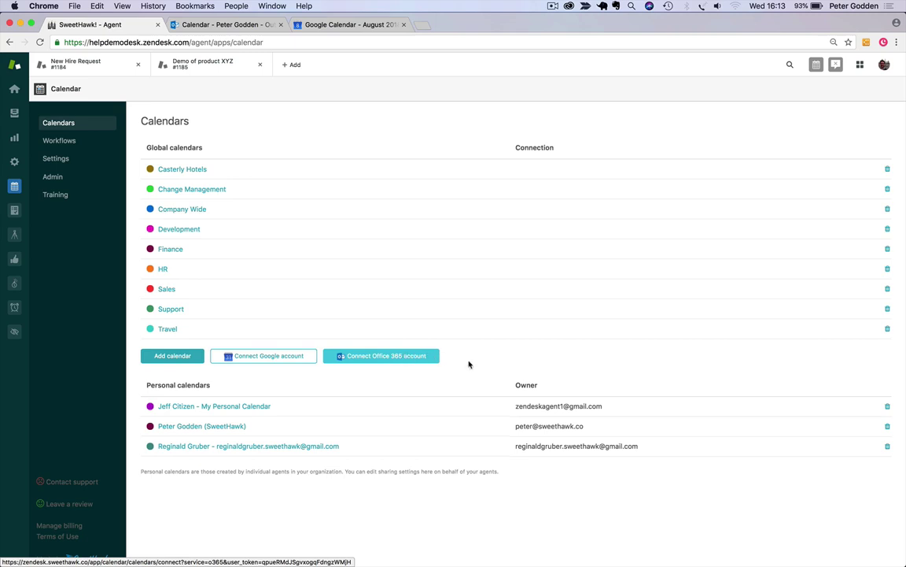
- Connect the Office 365 account and link the HR calendar to the Outlook calendar 'Calendar'
left_click(382, 356)
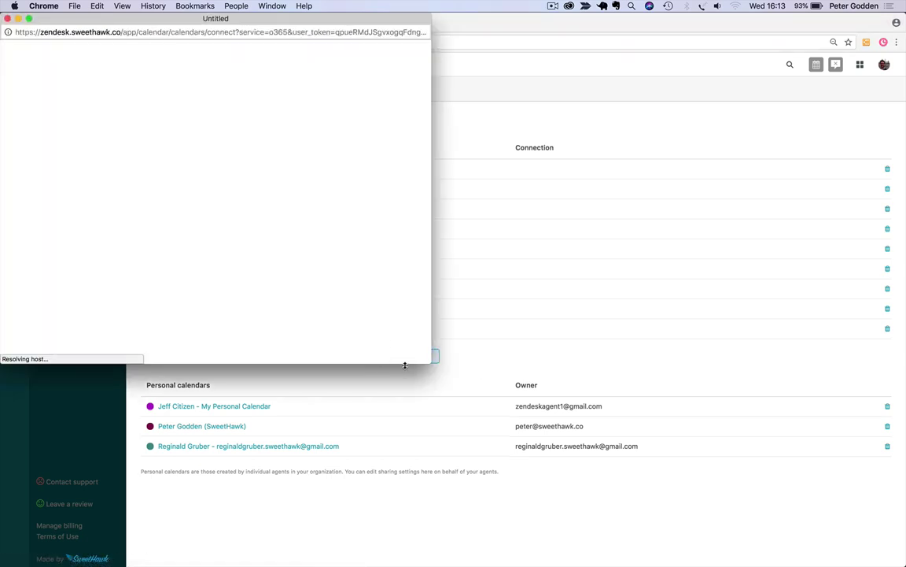
left_click_drag(177, 25, 227, 52)
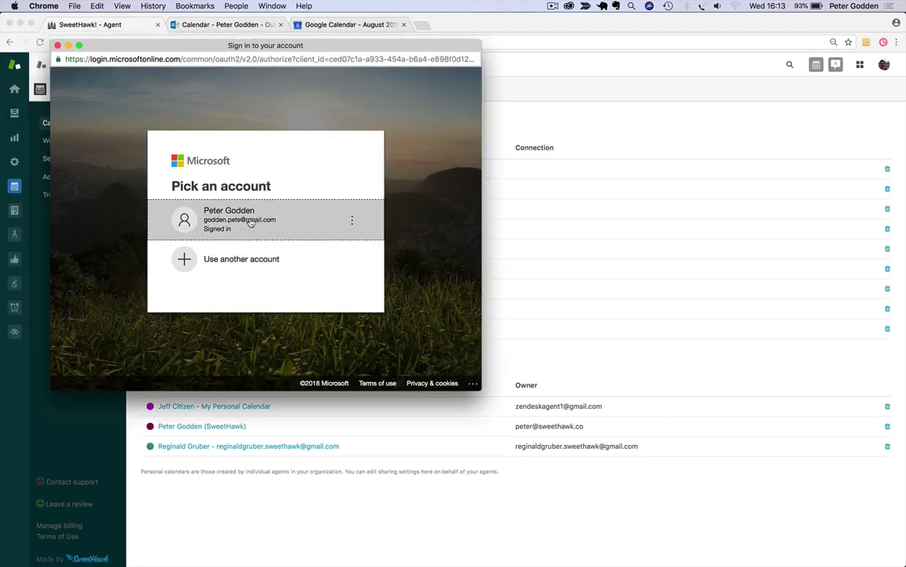
left_click(252, 221)
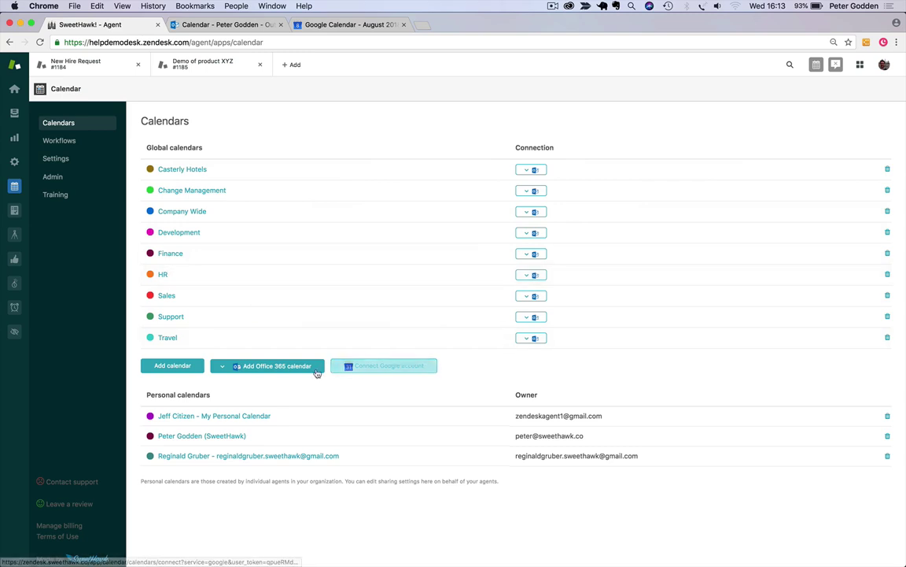
left_click(531, 275)
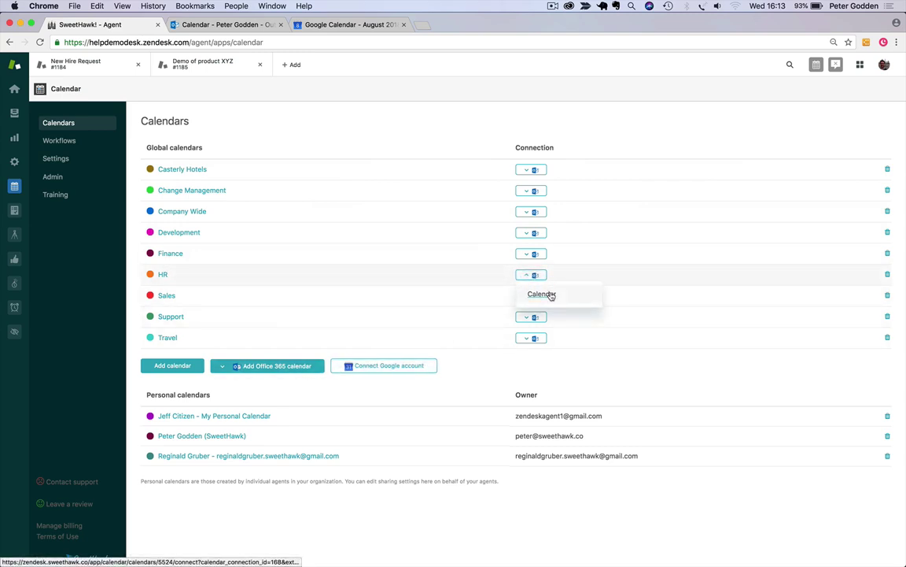
left_click(552, 296)
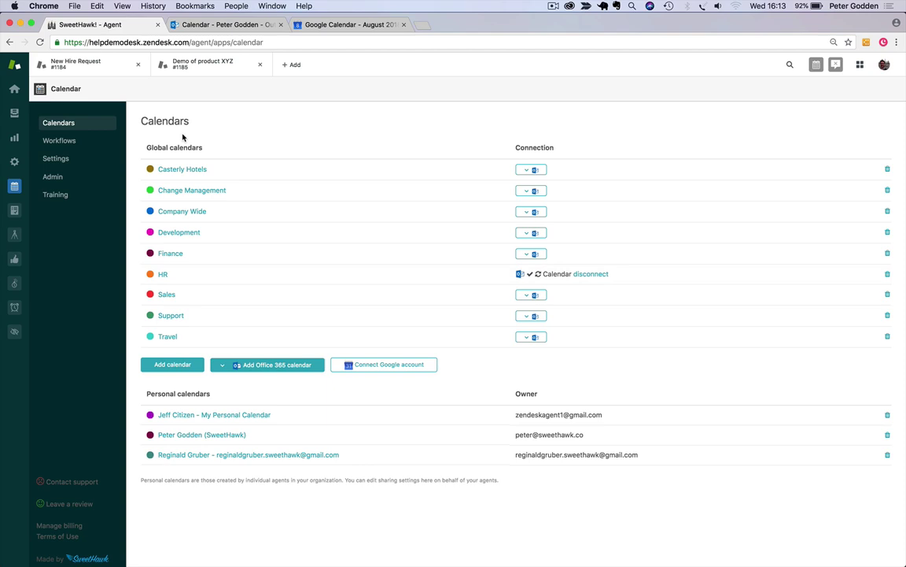
- Book a 3-hour HR event on 9 Aug 2018 at 10:00 for ticket #1184 and submit it as New
left_click(93, 67)
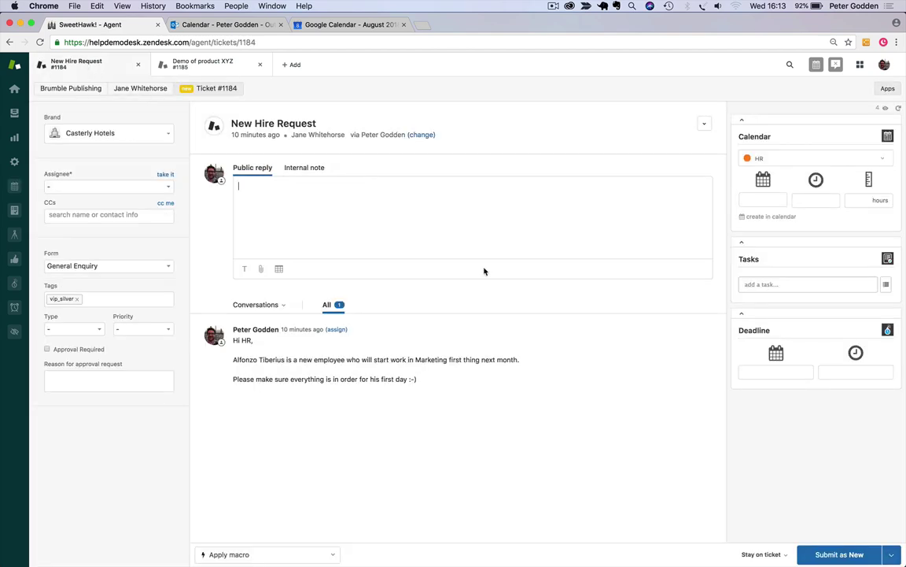
left_click(784, 217)
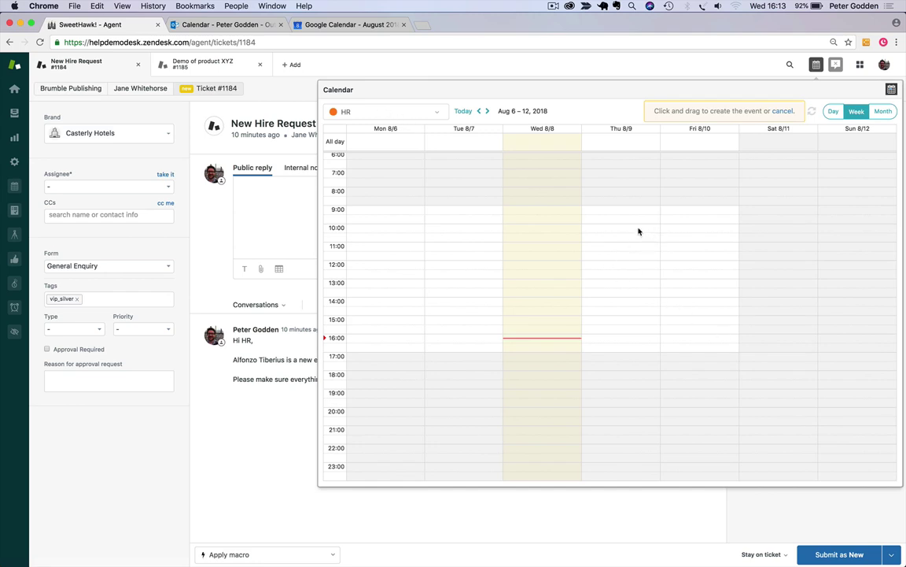
left_click_drag(639, 230, 638, 274)
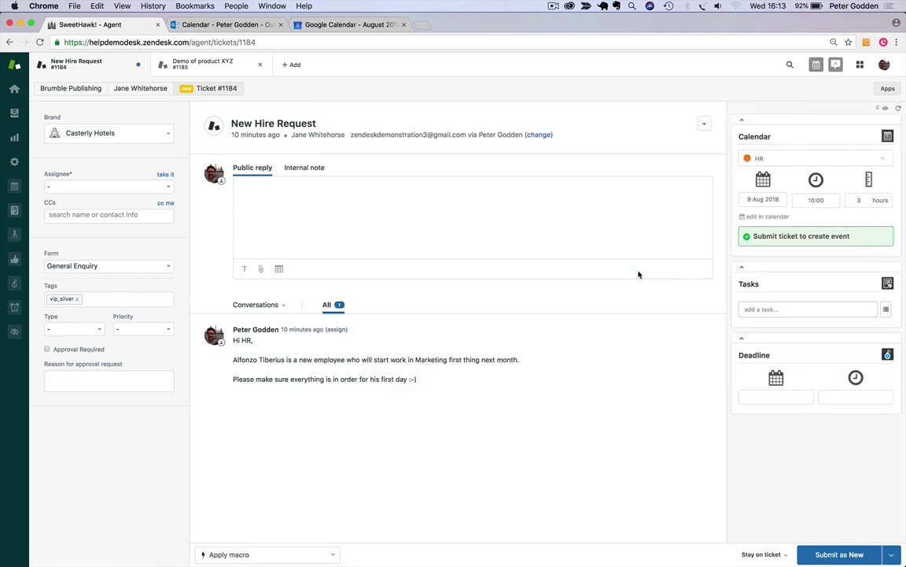
left_click(826, 552)
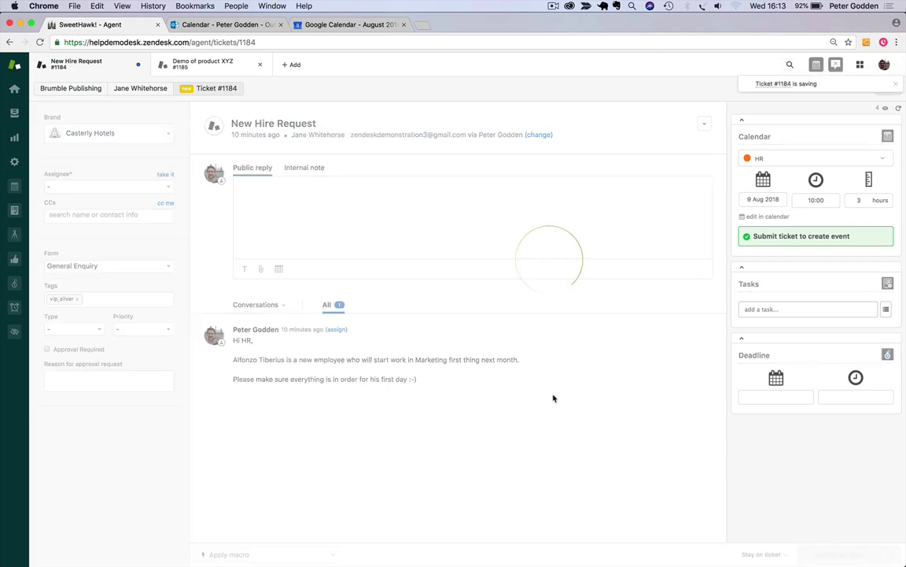
- In Outlook.com Calendar, move the New Hire Request event on 9 August to 12 PM–3 PM
left_click(236, 24)
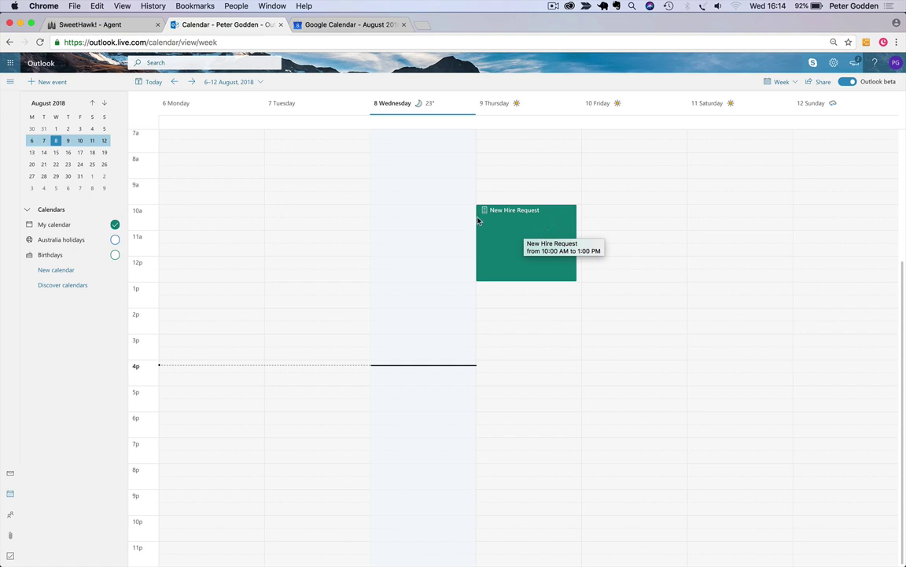
left_click_drag(538, 229, 531, 283)
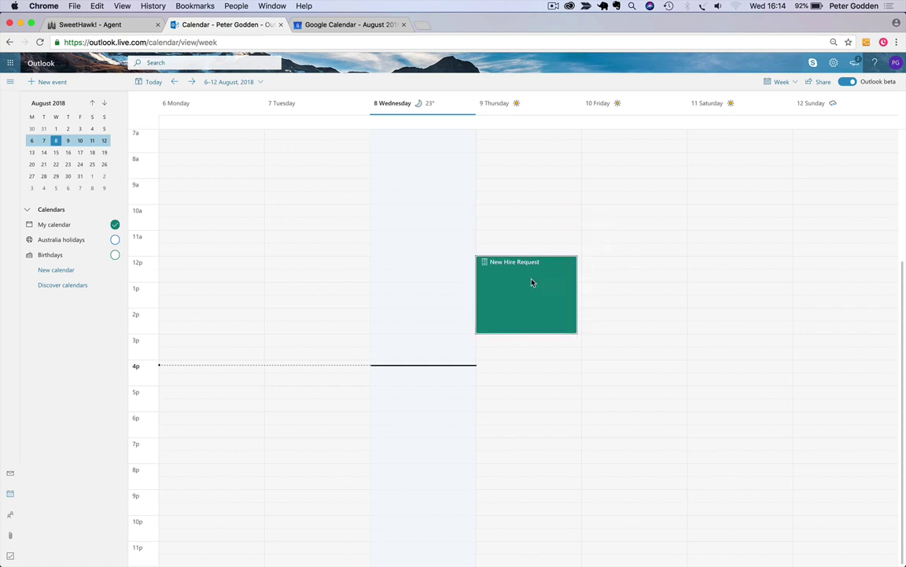
left_click(93, 24)
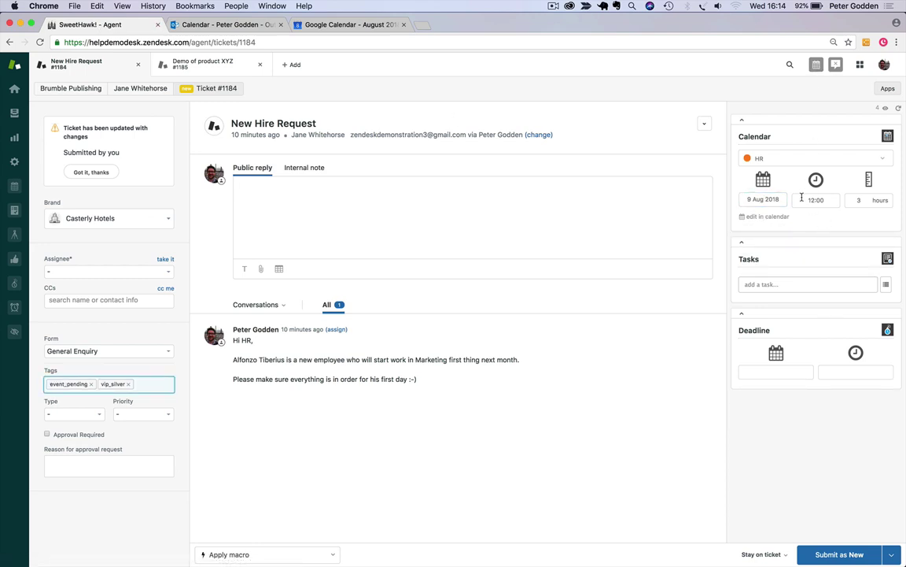
- Confirm the ticket's HR event now reads 12:00–15:00 on Thursday 8/9, then go to Calendars settings
left_click(767, 217)
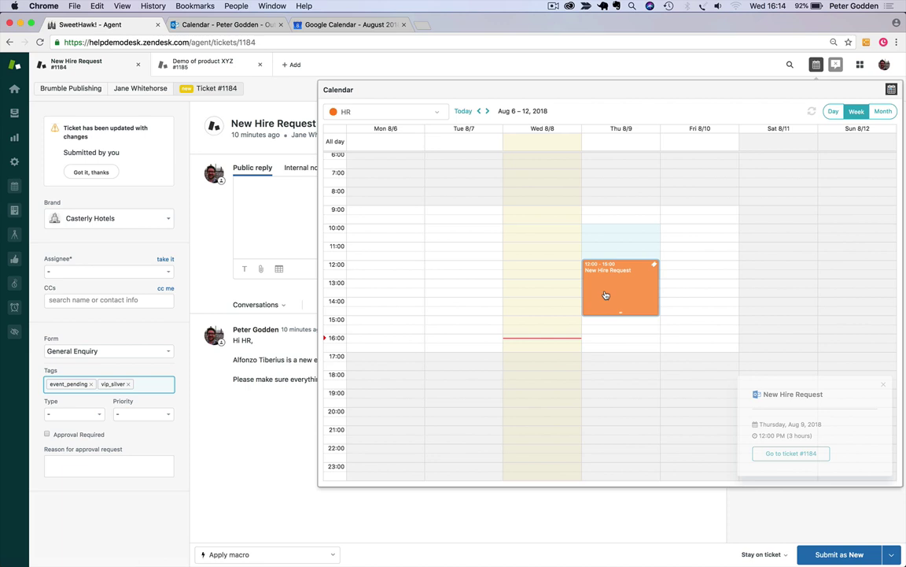
left_click(15, 189)
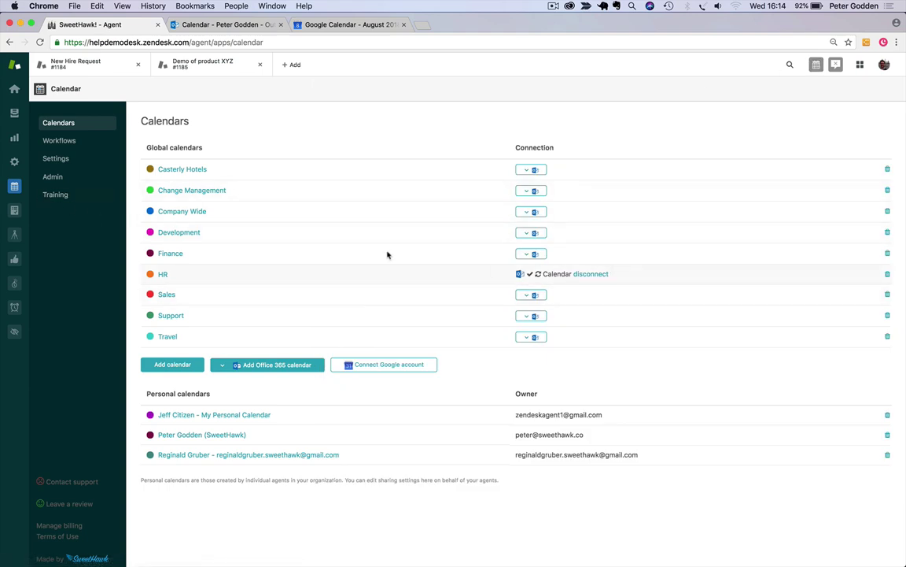
- Turn on 2-way sync and Show full events for the HR calendar and save
left_click(162, 275)
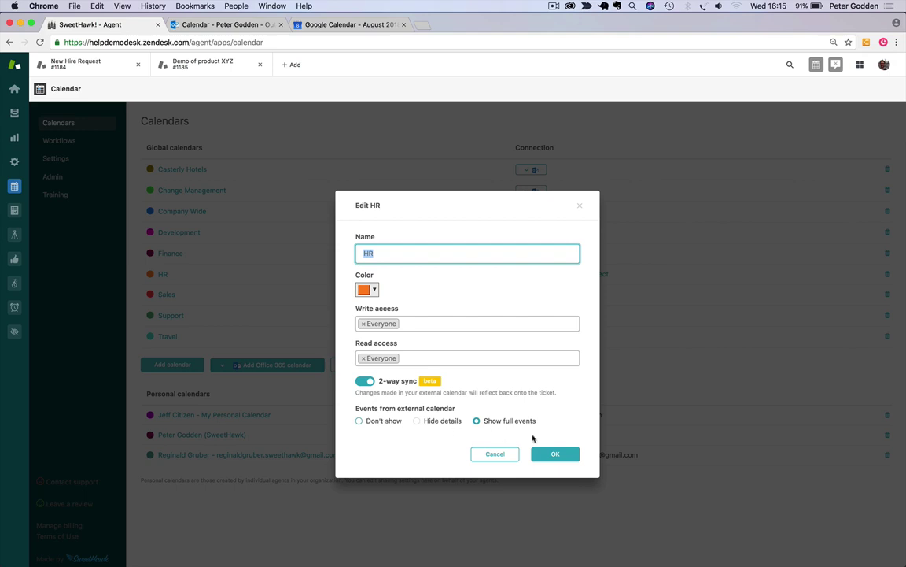
left_click(555, 455)
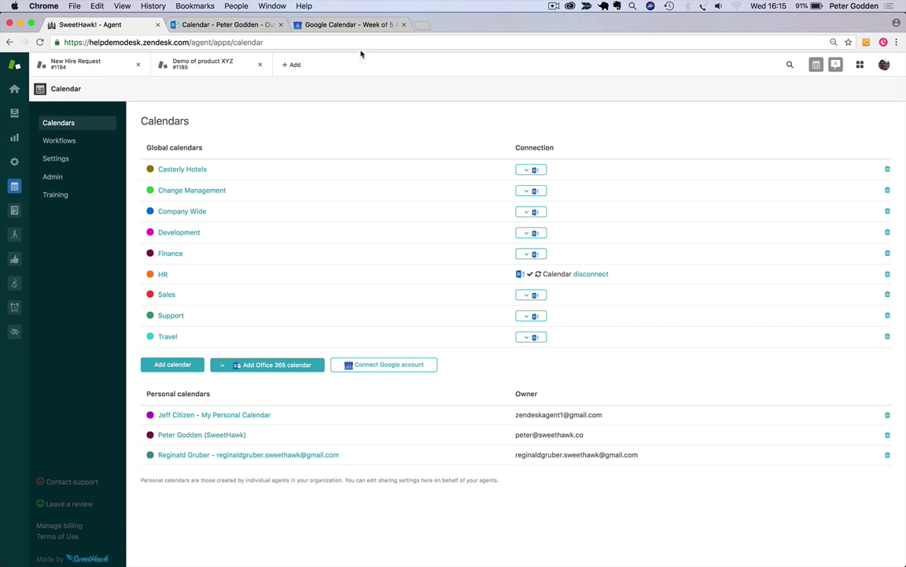
- View the Marketing calendar's August week in Google Calendar and return to the Zendesk Calendars page
left_click(356, 26)
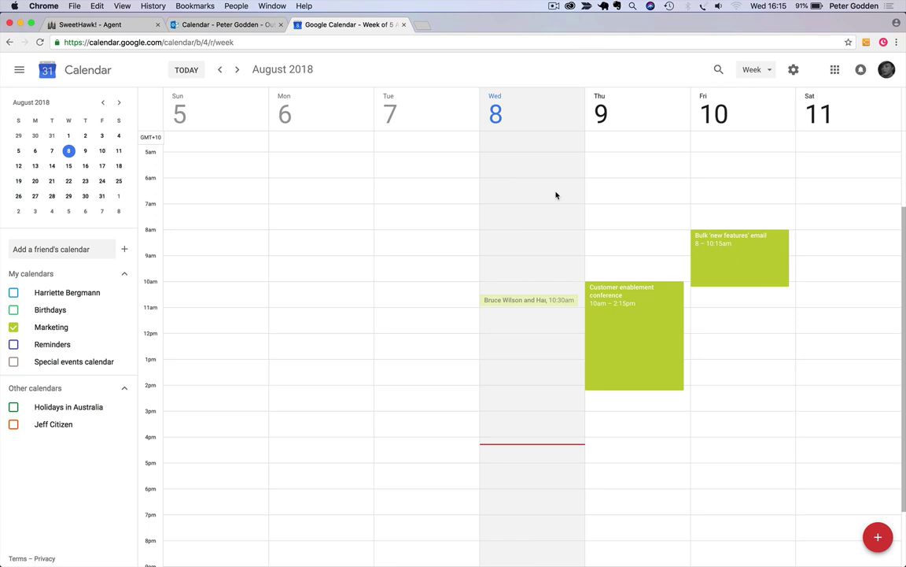
left_click(87, 25)
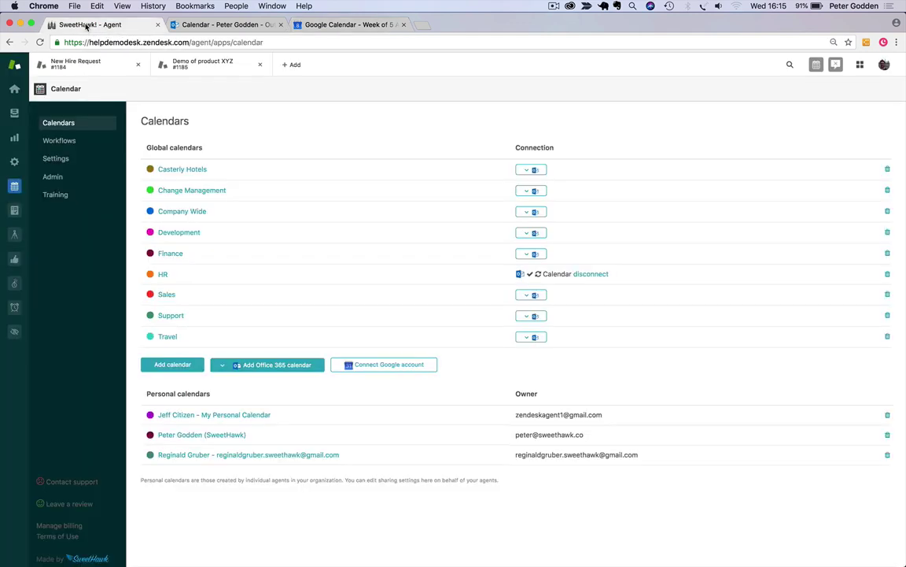
- Connect a Google account to SweetHawk Calendar and allow it to manage calendars
left_click(394, 365)
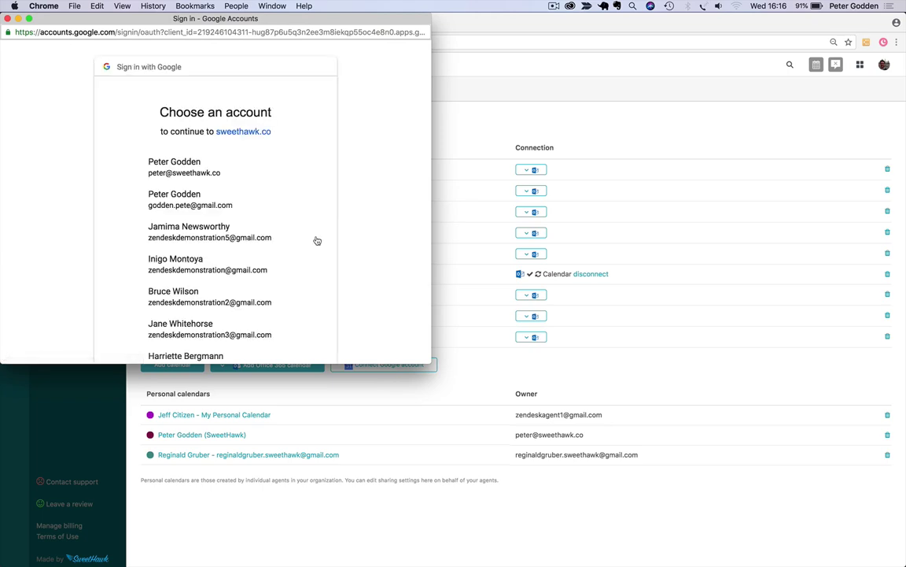
scroll(335, 205, "down", 5)
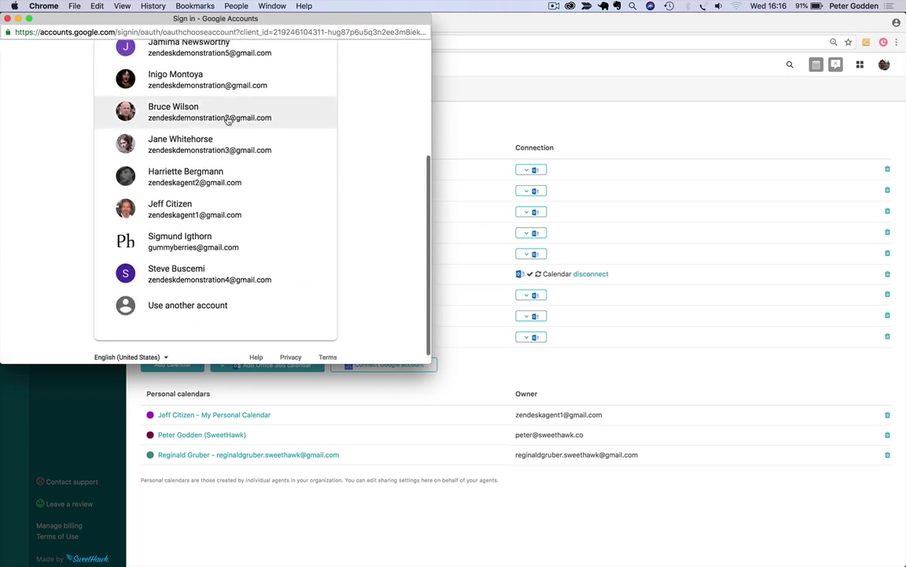
left_click(186, 173)
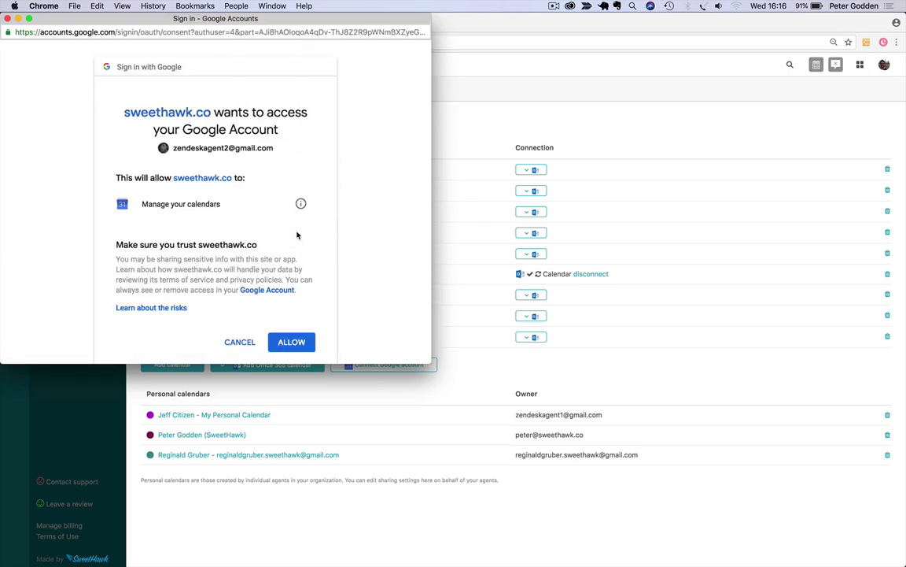
left_click(297, 342)
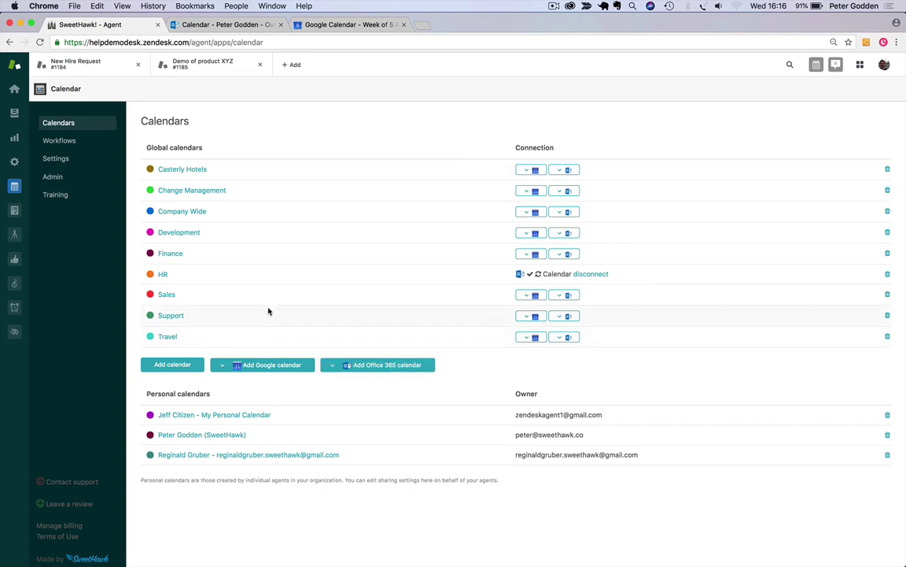
- Add the Google calendar Marketing as a global calendar with 2-way sync and full events shown
left_click(334, 368)
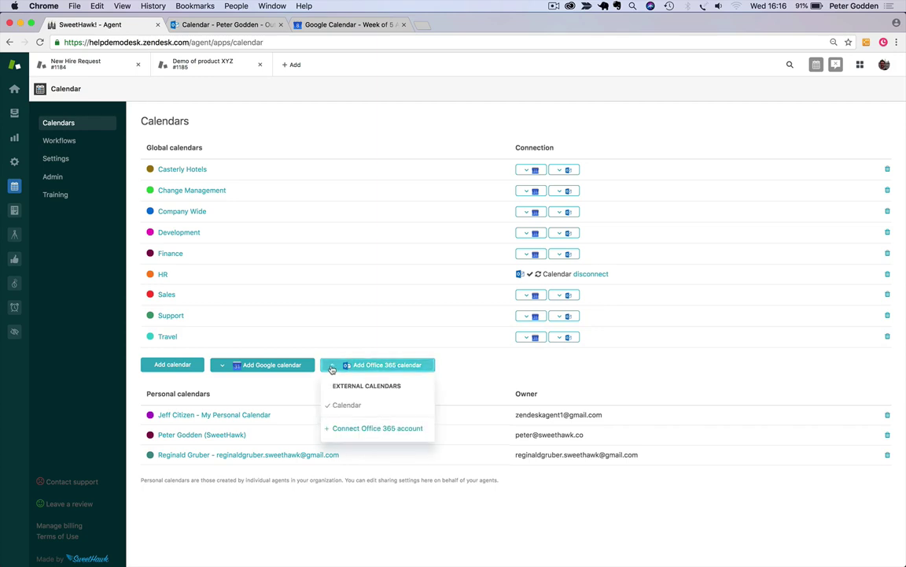
left_click(228, 364)
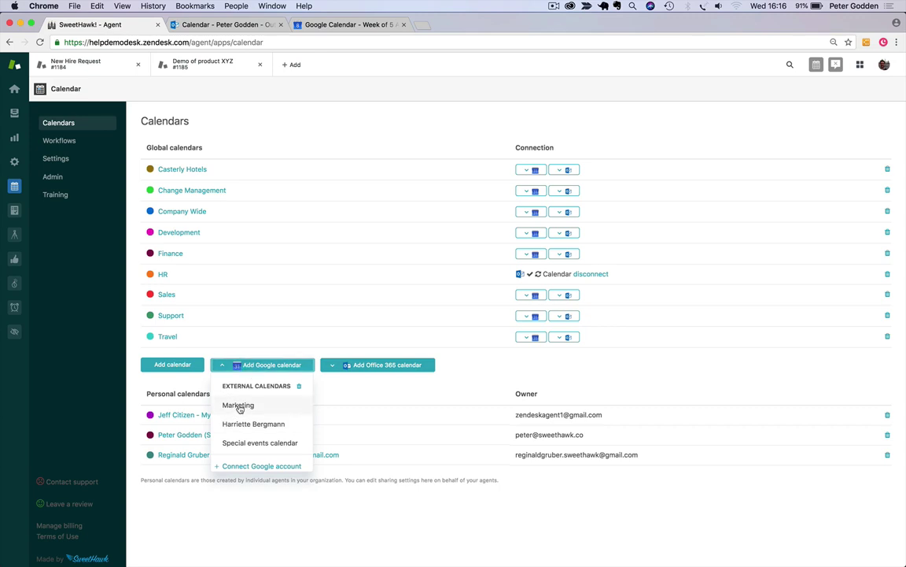
left_click(241, 406)
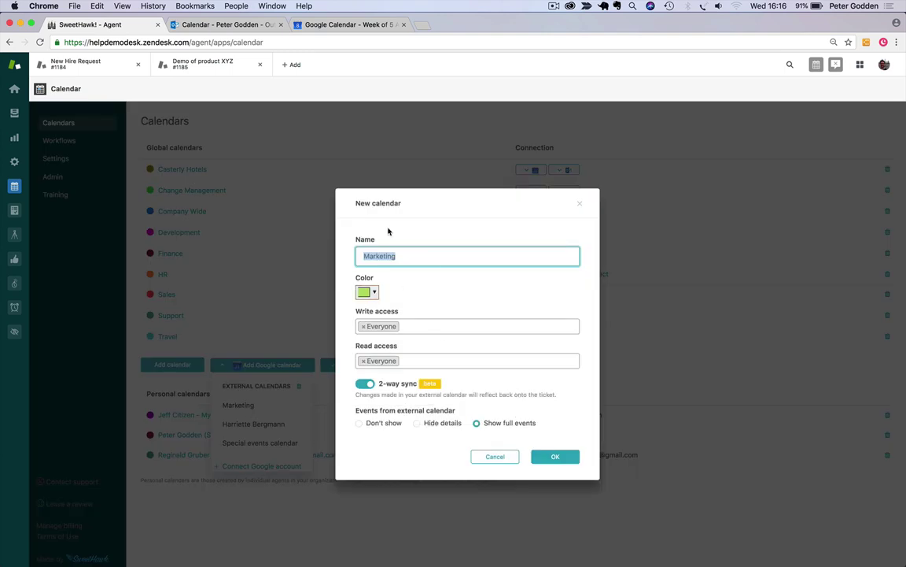
left_click(563, 458)
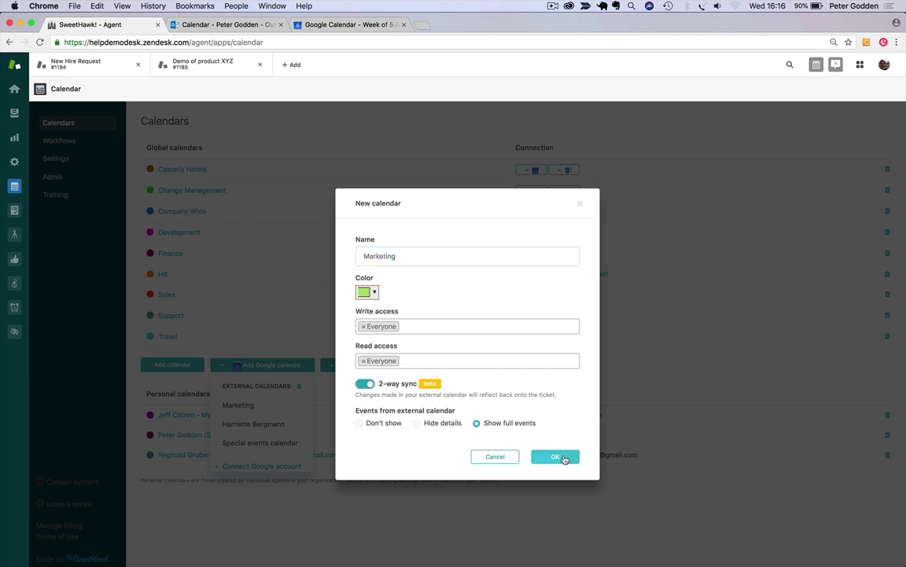
left_click(563, 455)
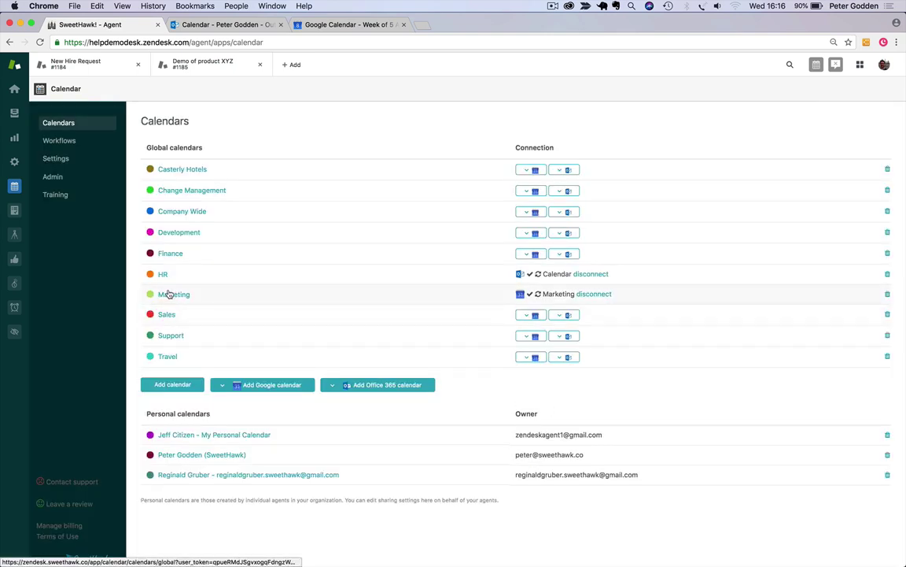
- Switch the week view to the Marketing calendar, compare it with Google Calendar, and open ticket #1185
left_click(817, 65)
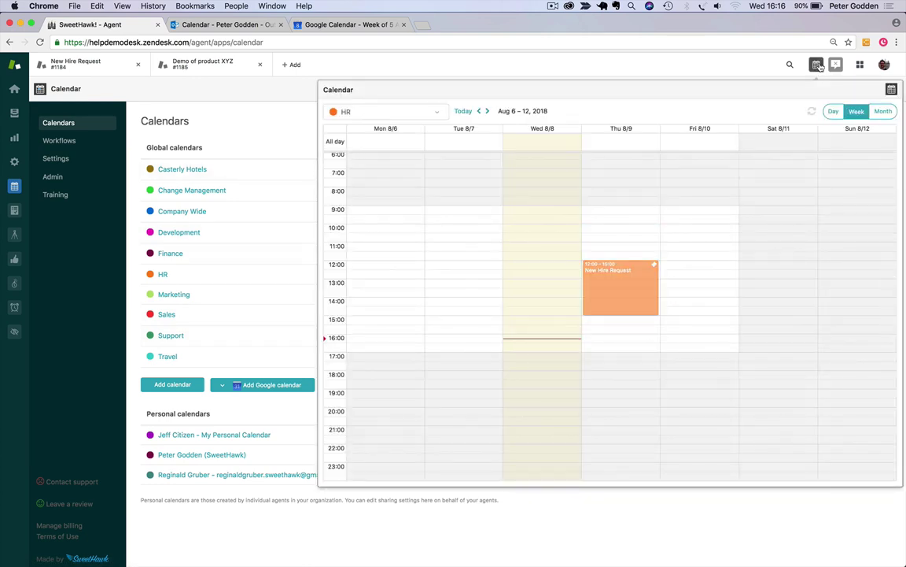
left_click(344, 105)
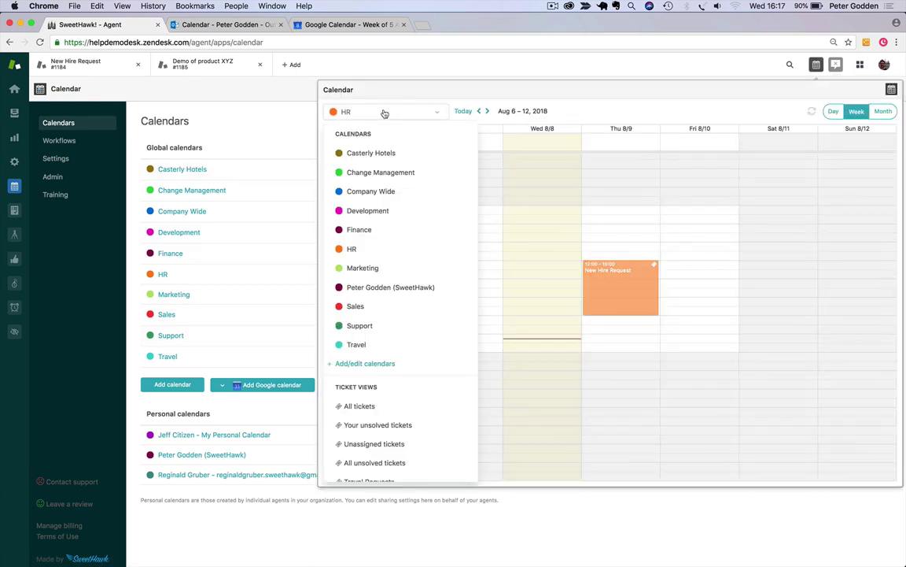
left_click(363, 269)
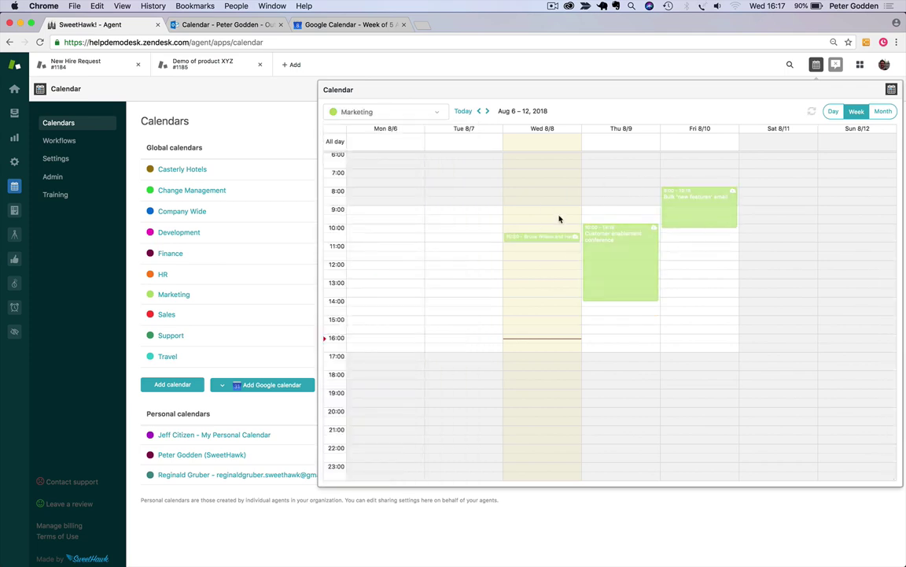
left_click(315, 24)
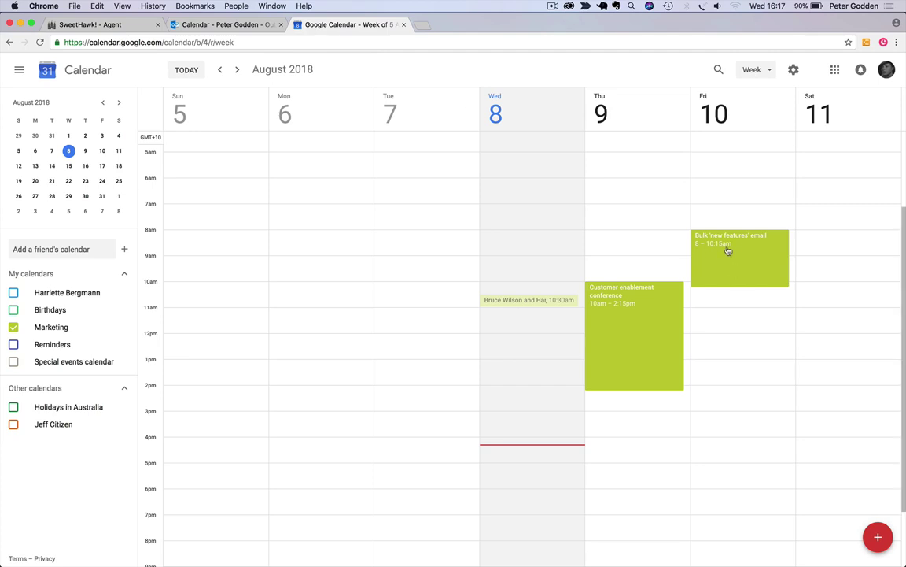
left_click(106, 25)
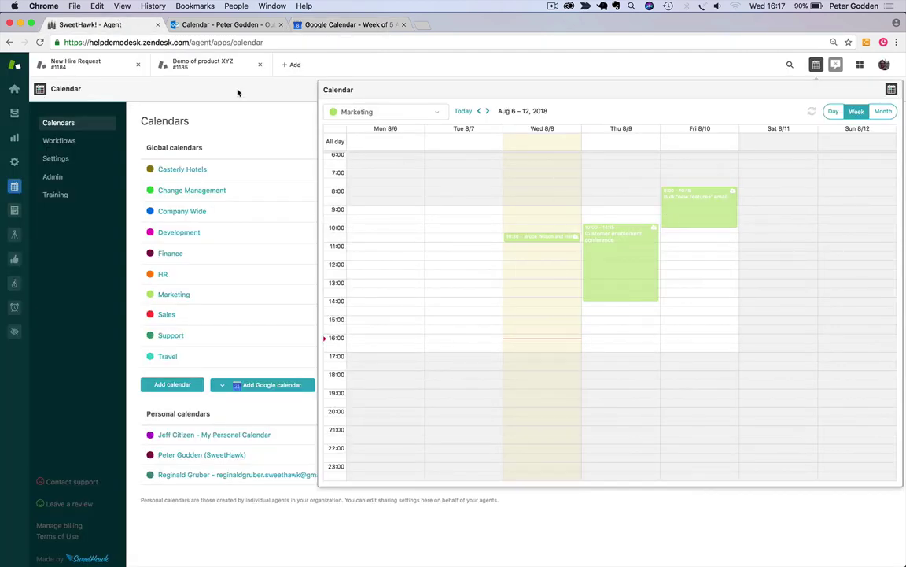
left_click(228, 64)
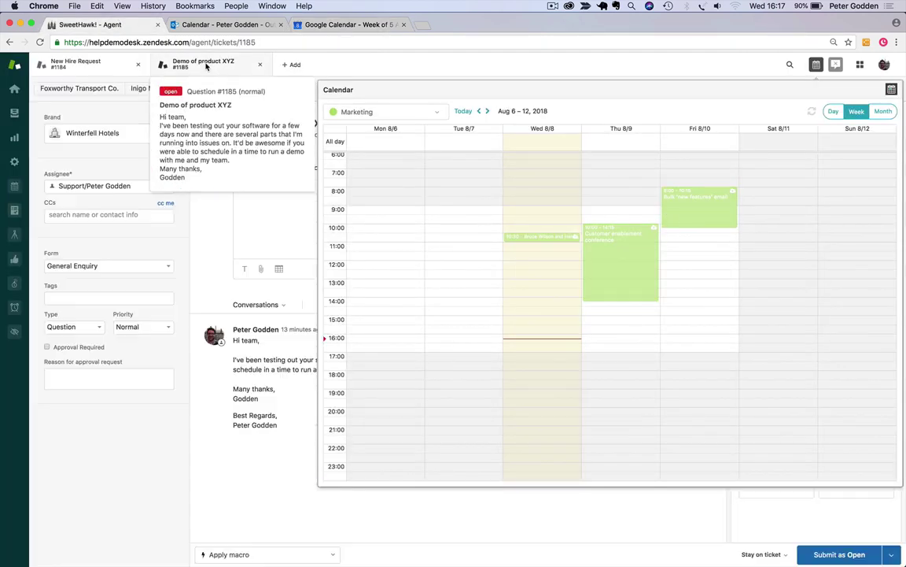
- Schedule a Marketing event on 10 Aug 2018, 13:00–16:00, for ticket #1185 and submit as Open
left_click(817, 66)
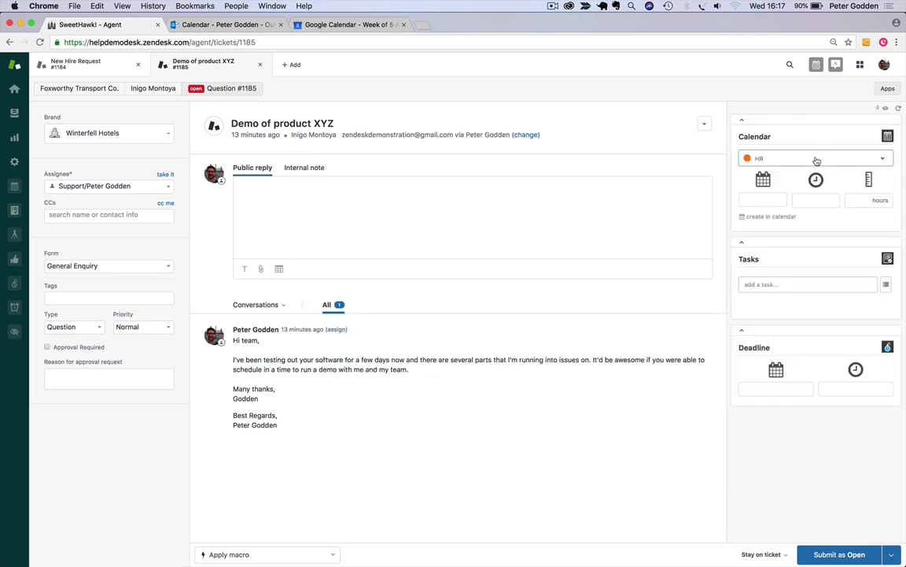
left_click(771, 217)
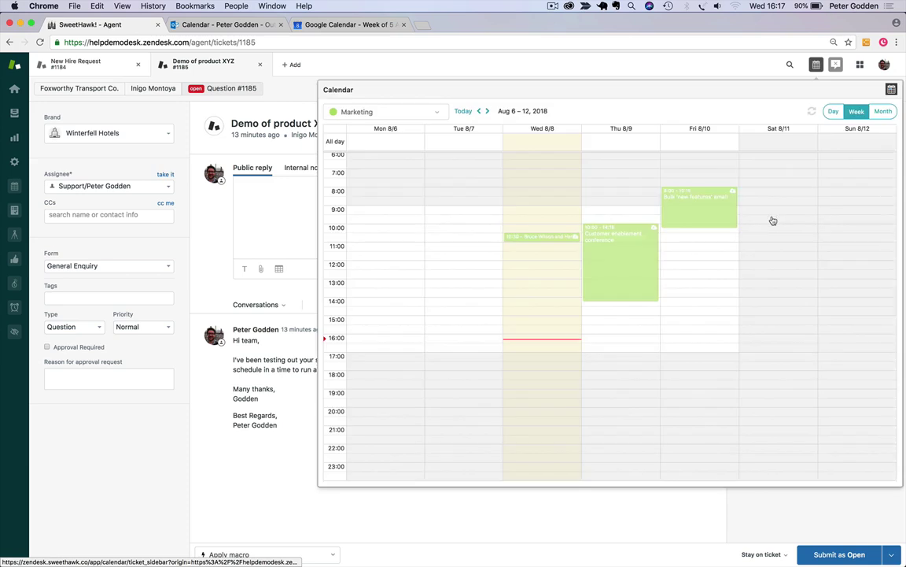
left_click(410, 114)
left_click(360, 266)
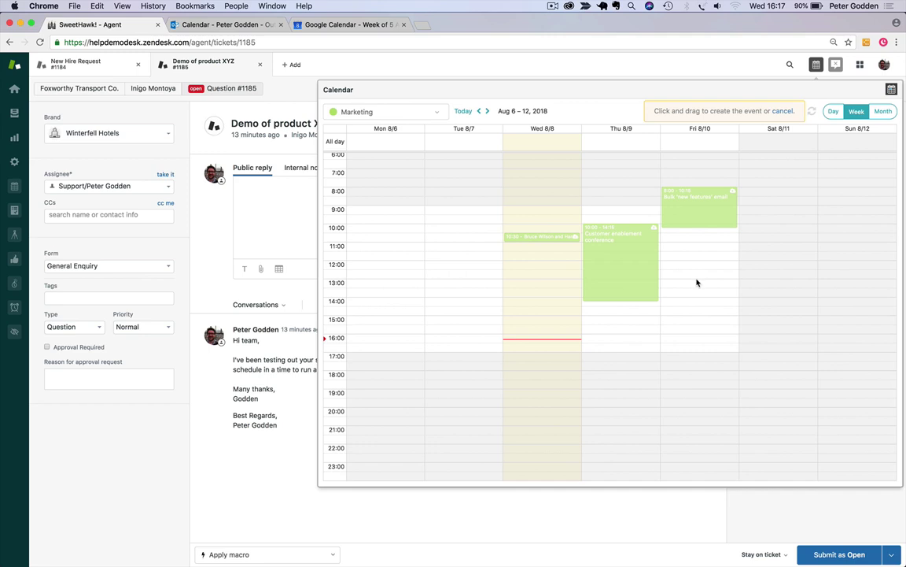
left_click(697, 283)
left_click_drag(697, 282, 696, 333)
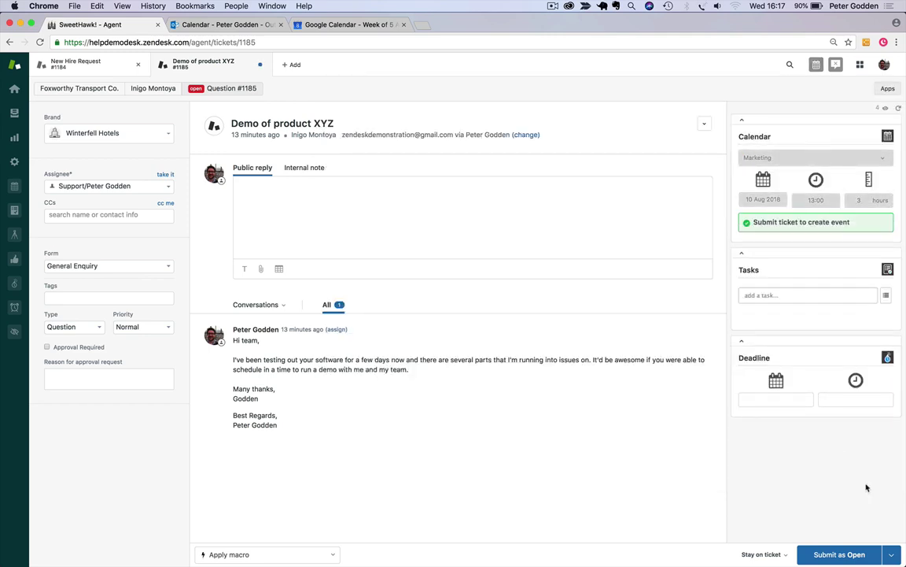
left_click(846, 554)
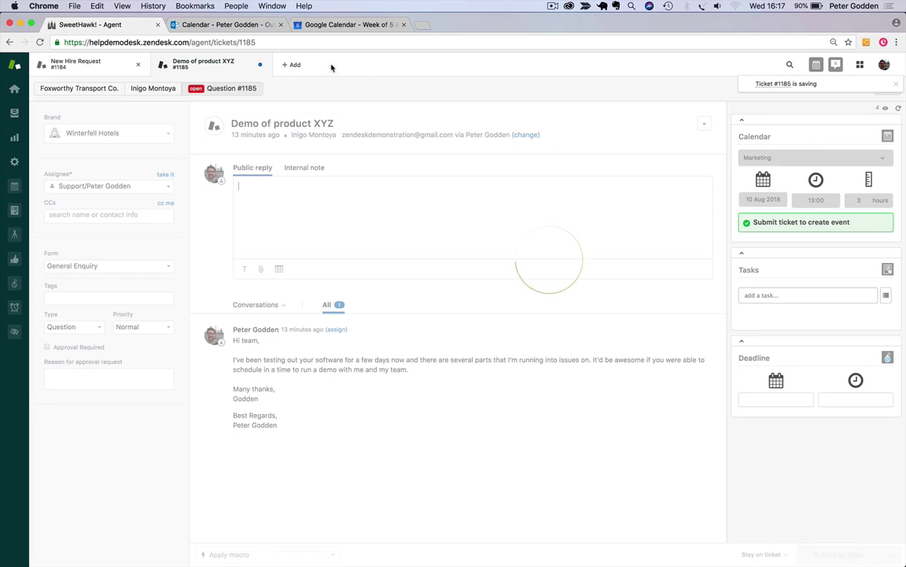
left_click(344, 25)
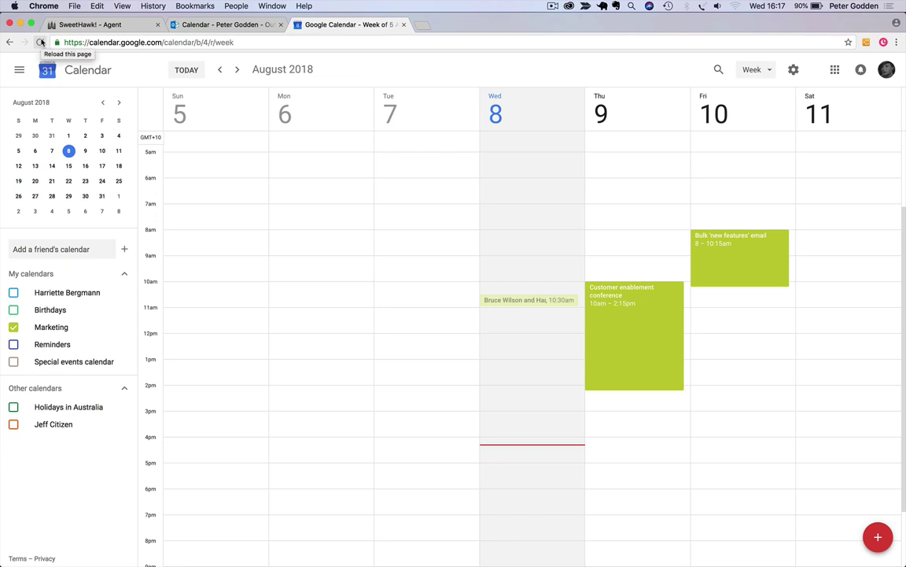
- Reload Google Calendar and move the Demo of product XYZ event to Saturday 11 August, 1–4pm
left_click(41, 43)
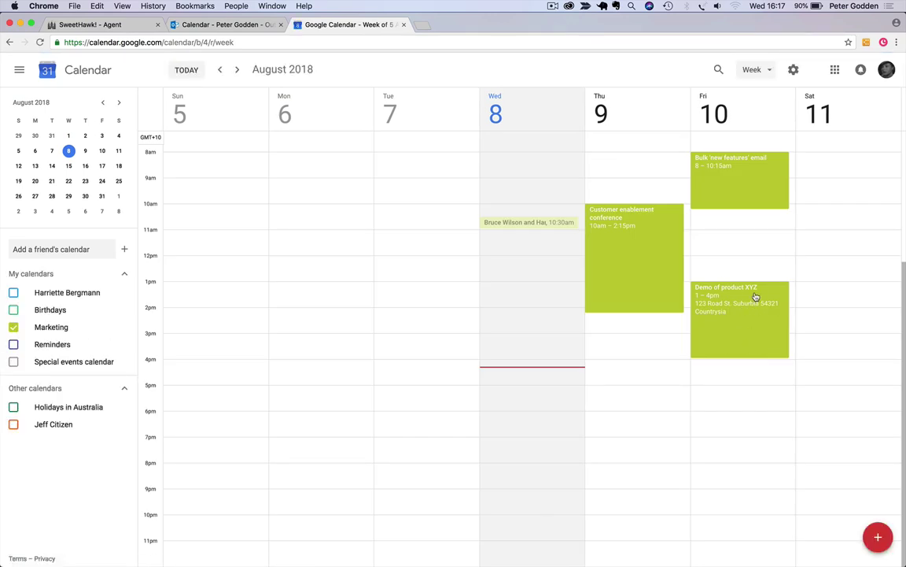
left_click_drag(756, 301, 832, 294)
left_click(86, 24)
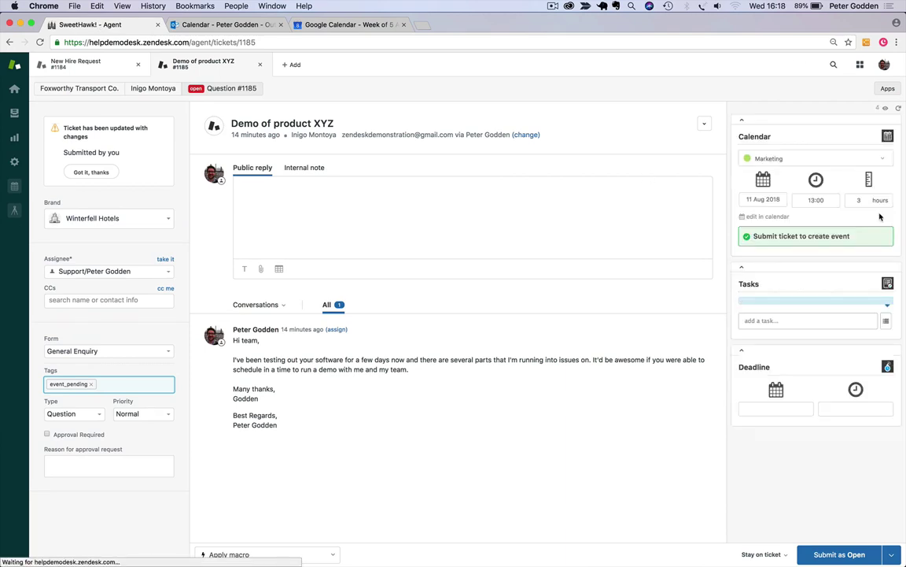
left_click(772, 218)
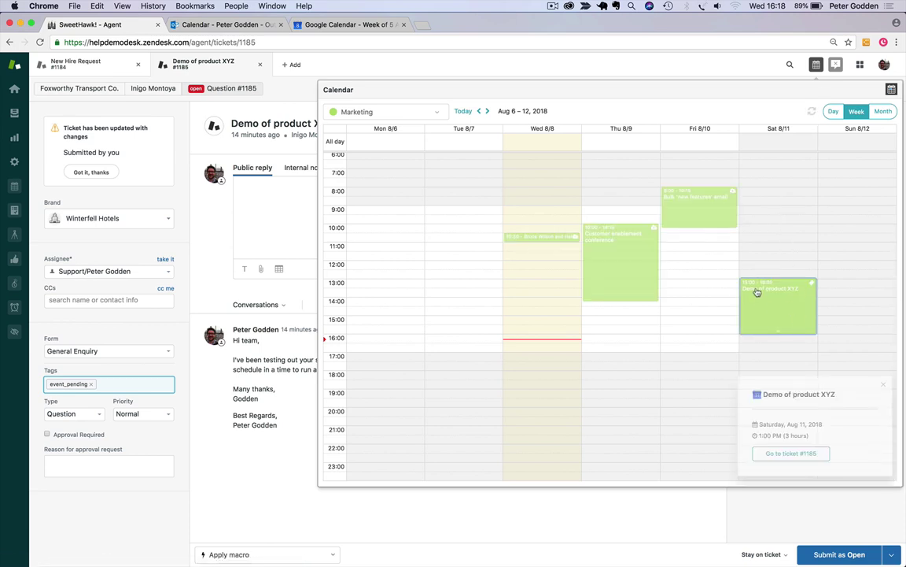
left_click(813, 68)
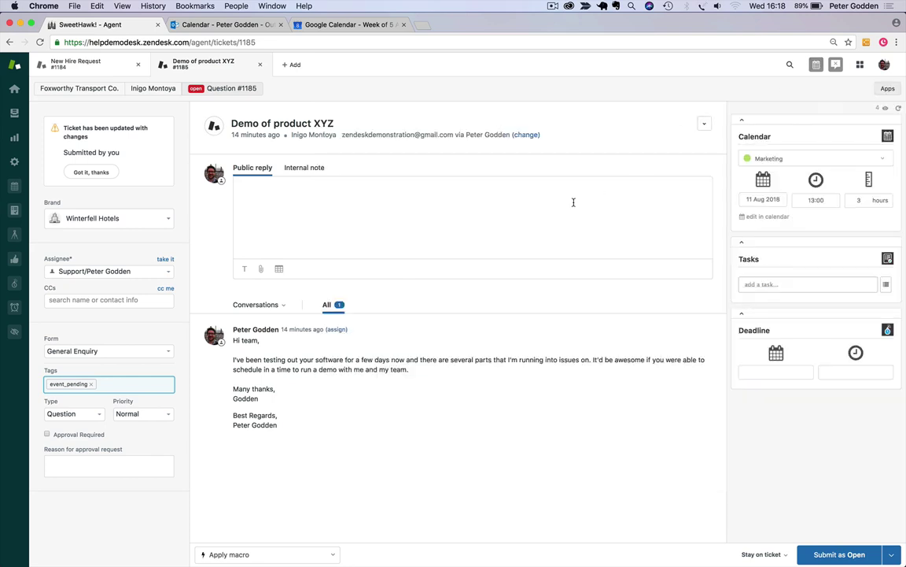